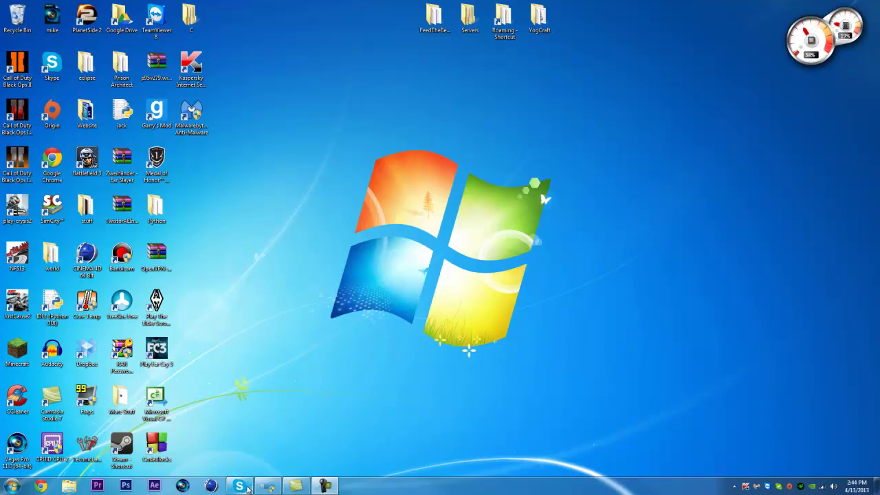
Step: Open the Skype chat and highlight the repeated 'is this you in this pic?' spam links
click(240, 484)
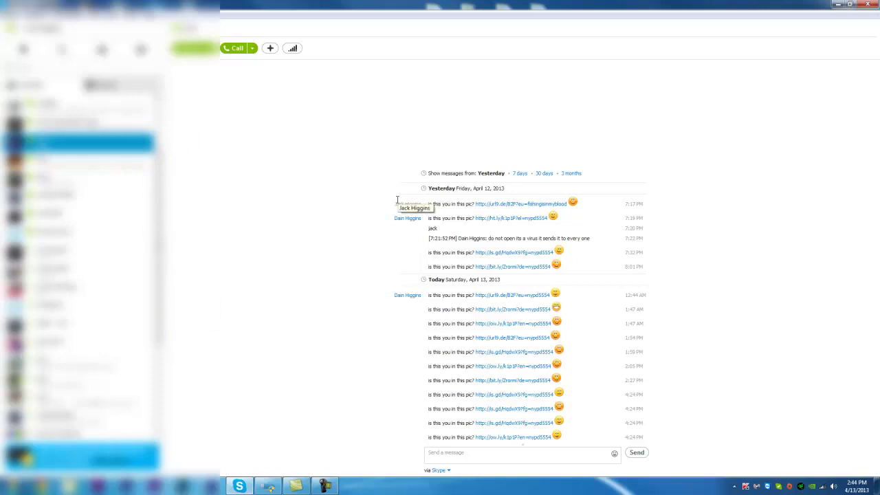
drag(394, 204, 548, 211)
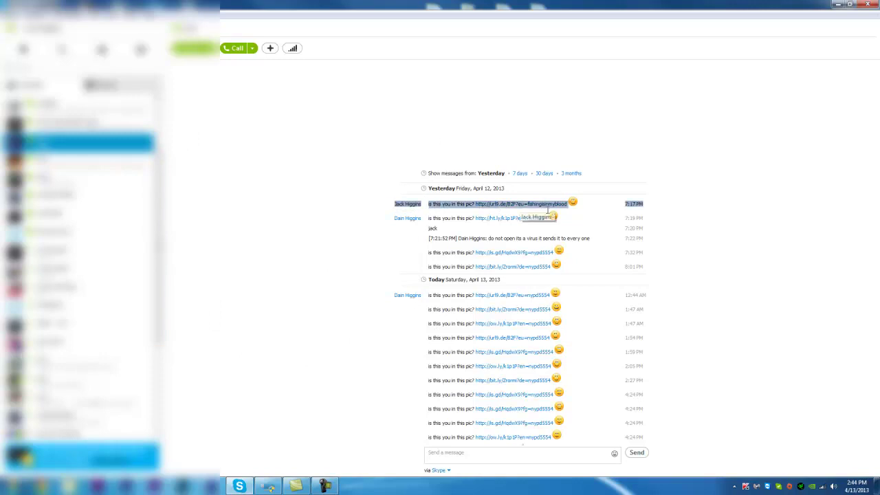
click(590, 204)
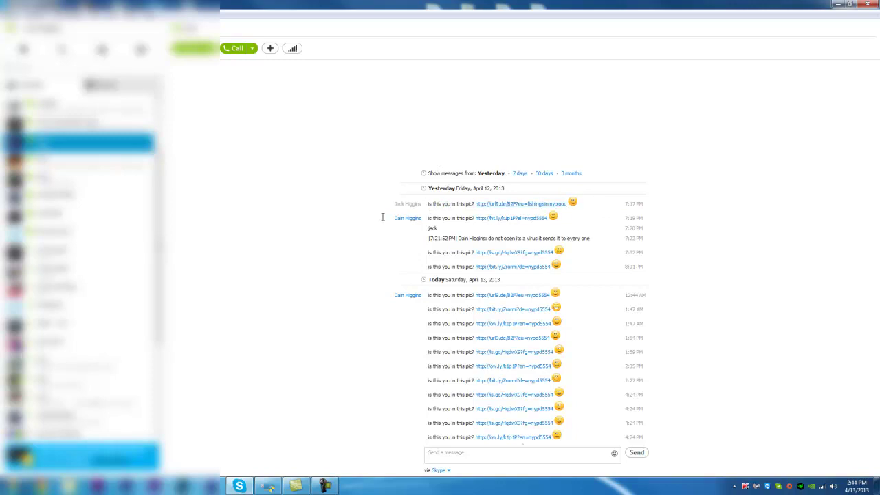
drag(392, 218, 570, 220)
click(573, 219)
drag(684, 378, 451, 323)
drag(424, 295, 618, 304)
click(467, 297)
drag(424, 204, 583, 205)
click(433, 215)
Step: Highlight the first message's sender and the 1:47 AM and 7:32 PM spam messages
drag(394, 207, 417, 202)
click(411, 208)
drag(427, 323, 587, 333)
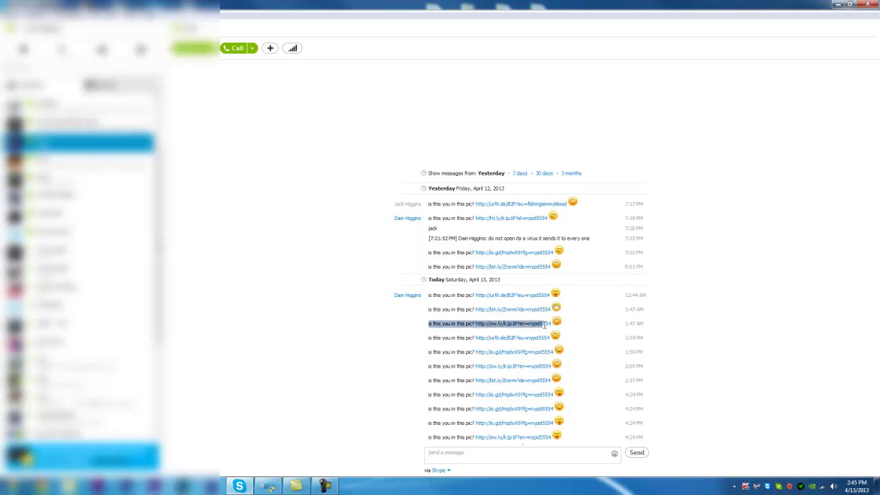
click(361, 287)
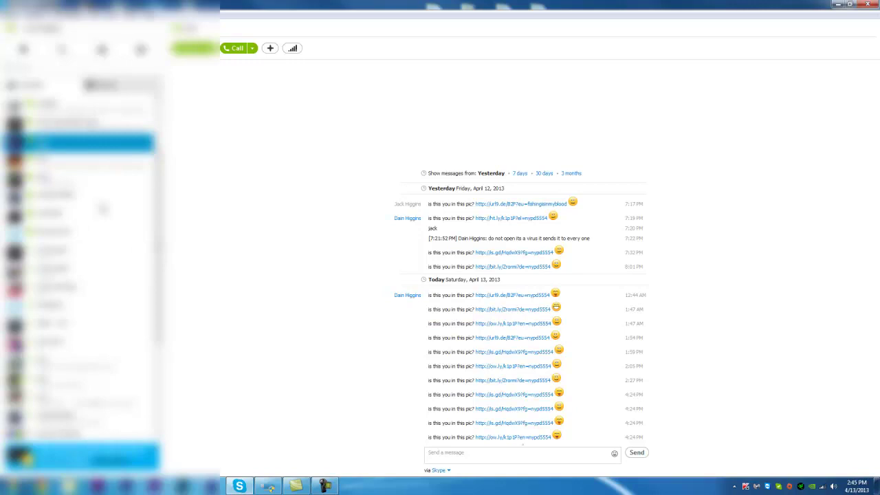
drag(431, 256, 589, 253)
click(589, 253)
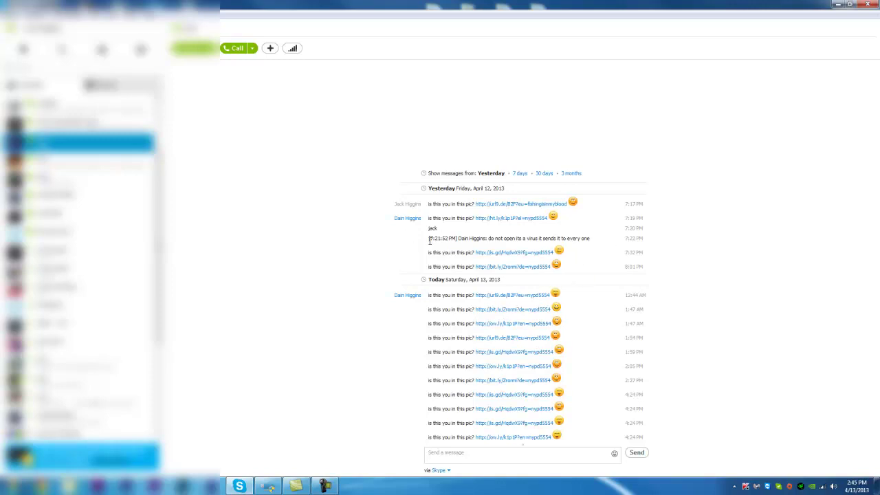
Step: Highlight the message warning that the pic link is a virus
drag(430, 240, 591, 240)
click(582, 239)
drag(591, 238, 435, 239)
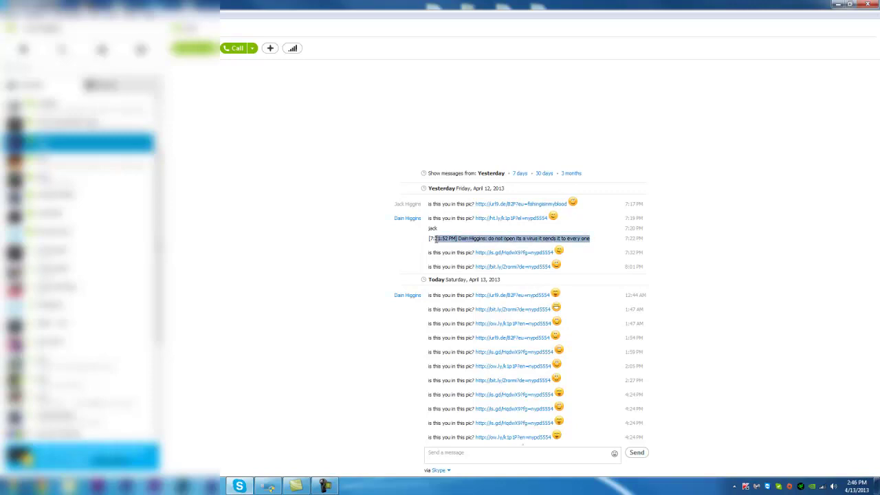
click(429, 238)
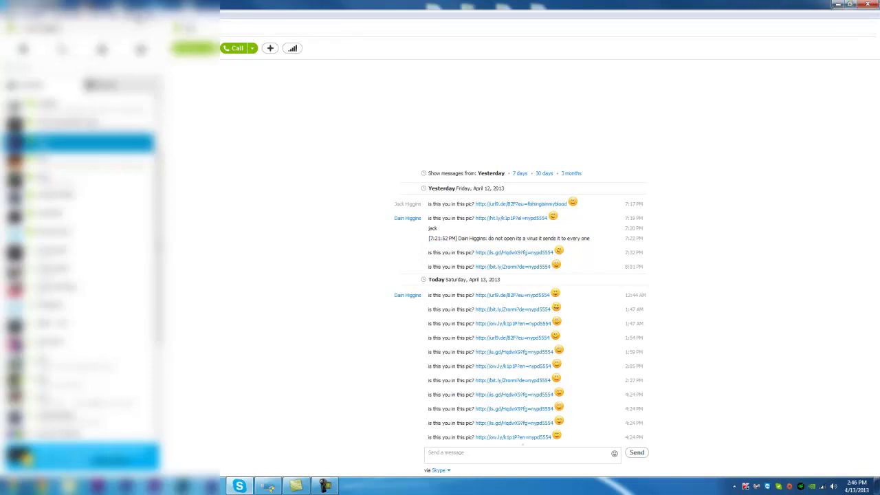
Step: Confirm the Options > Advanced list of programs with Skype access is empty, then save
click(141, 18)
click(148, 82)
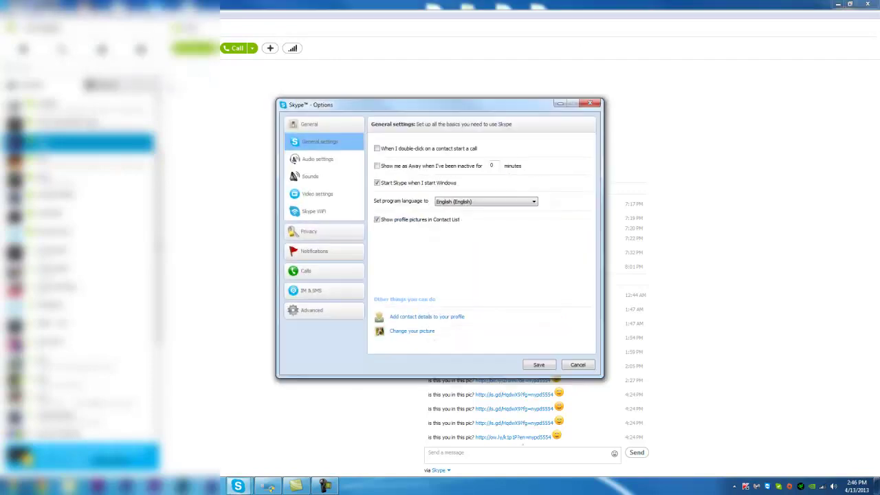
click(344, 303)
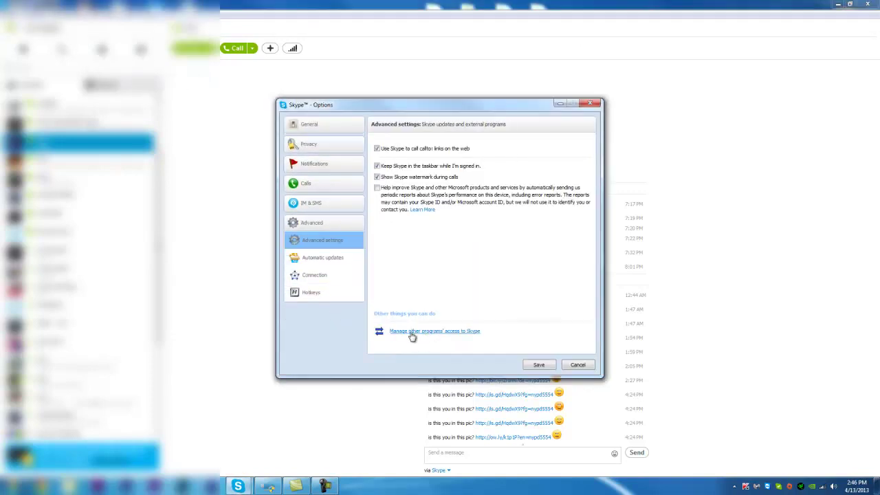
click(432, 332)
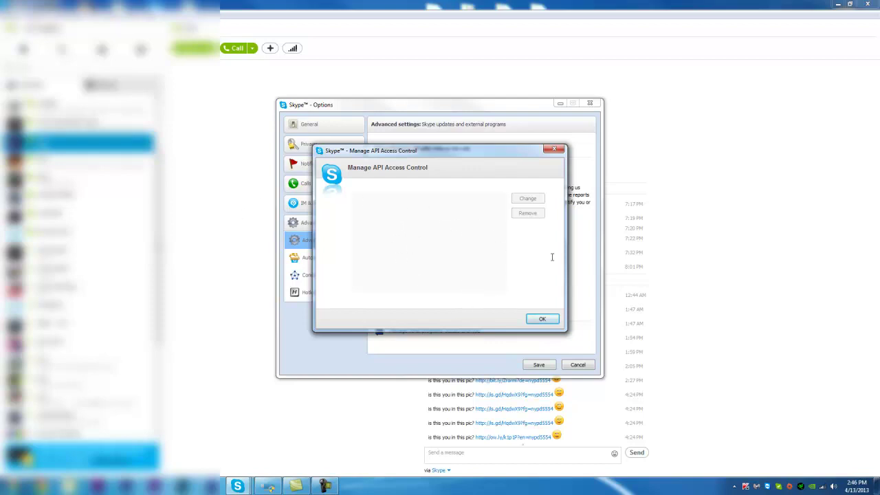
click(550, 319)
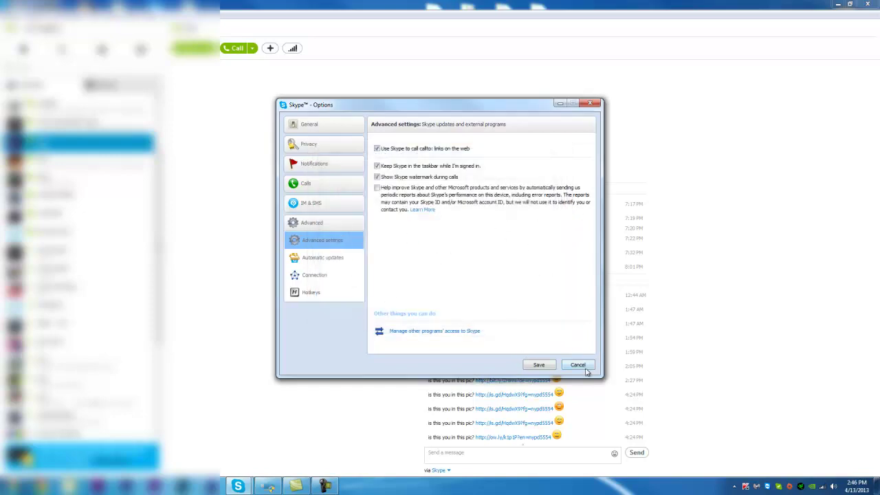
click(535, 367)
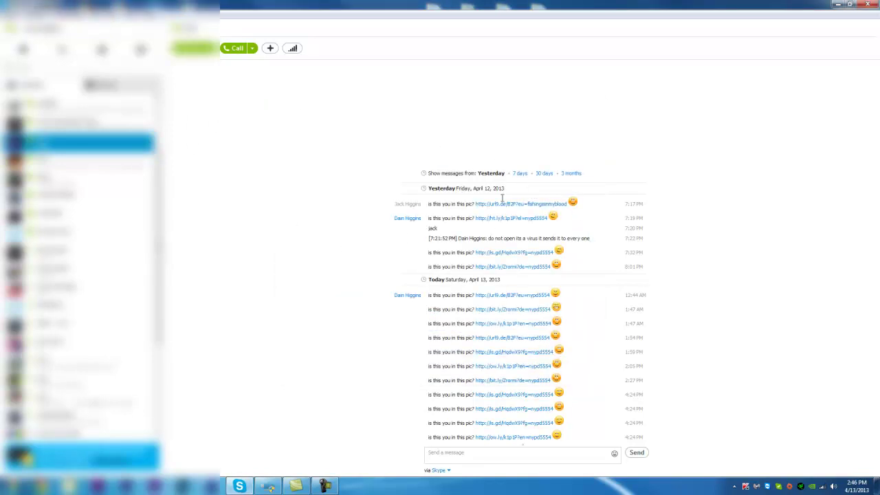
Step: Close the Skype window and quit Skype completely from its taskbar icon
click(873, 4)
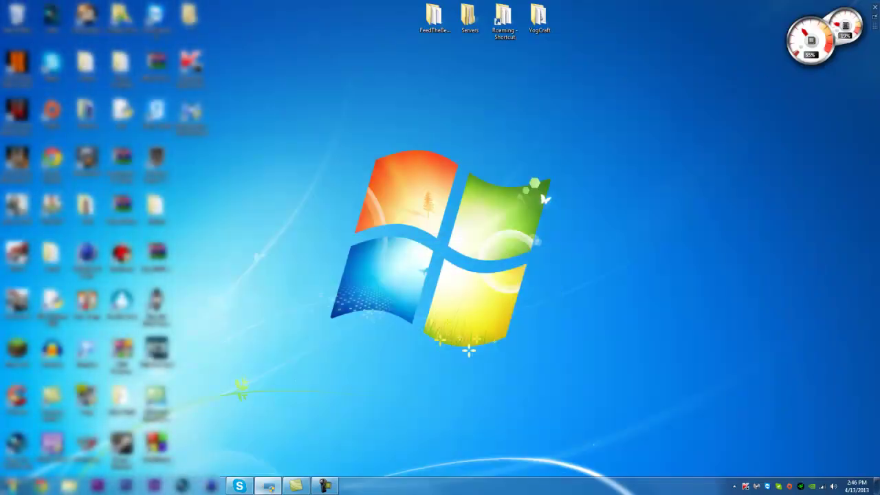
right_click(239, 485)
click(220, 418)
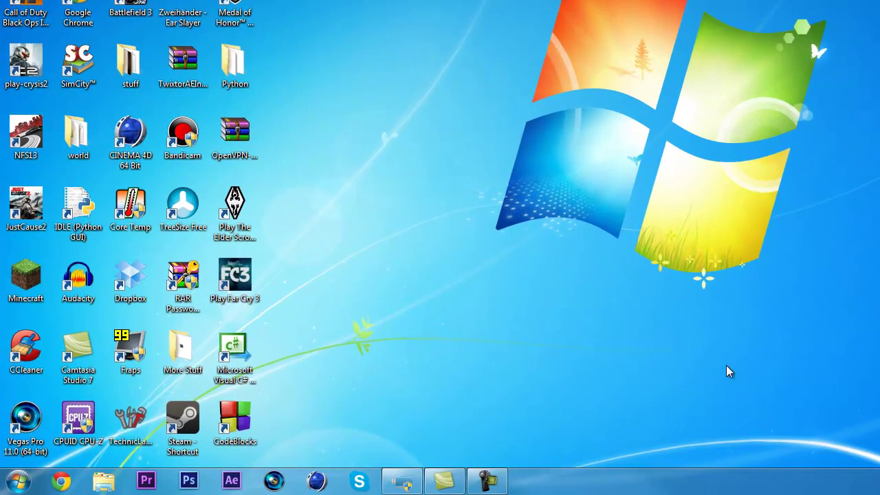
Step: Search %appdata% from the Start menu and open the Roaming folder
click(19, 481)
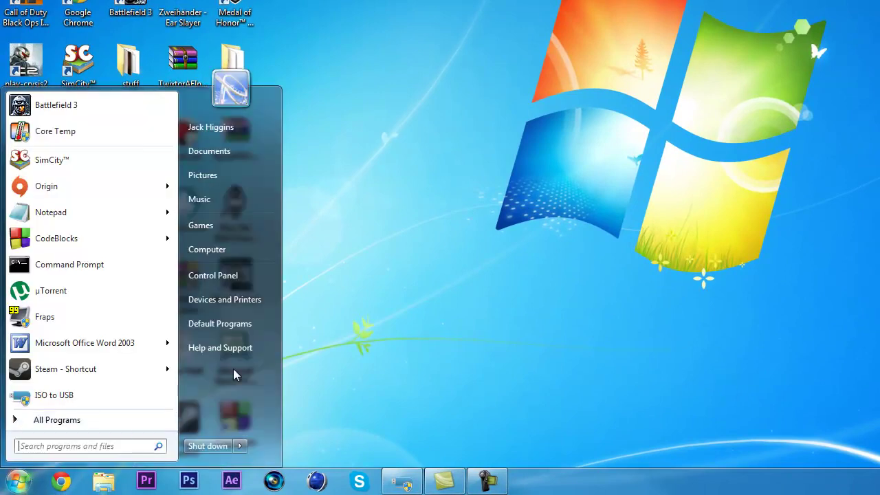
text(%)
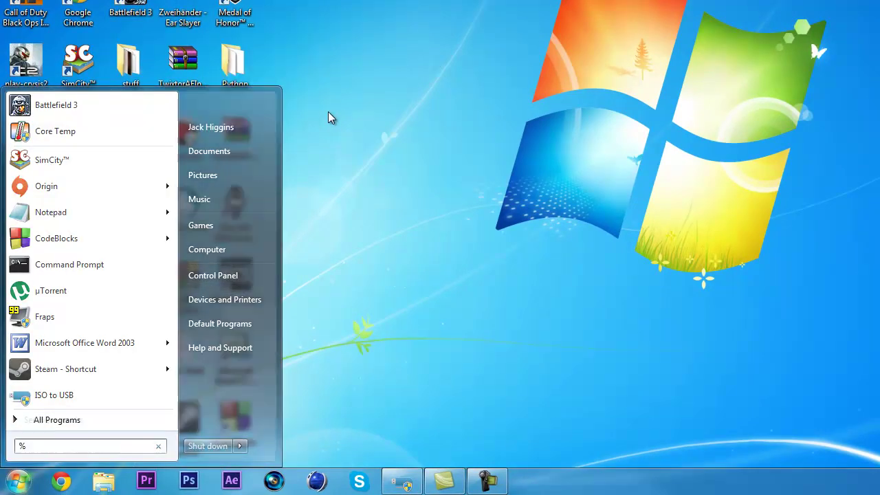
text(appdata)
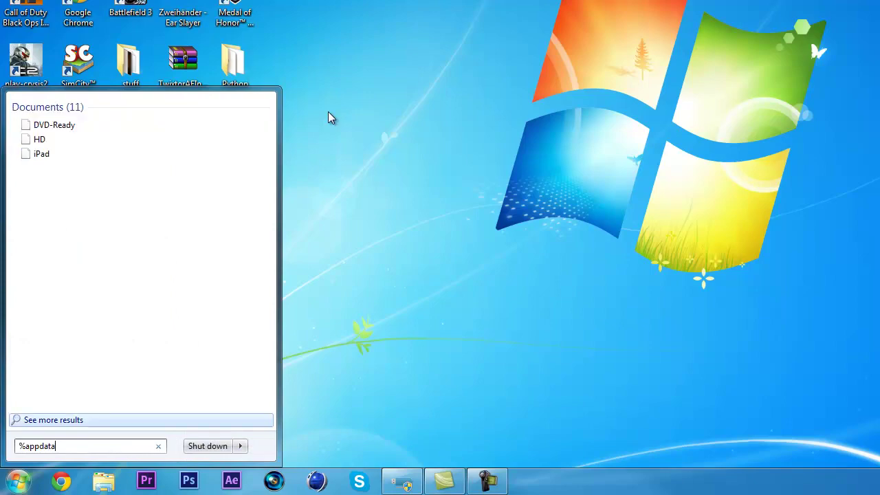
text(%)
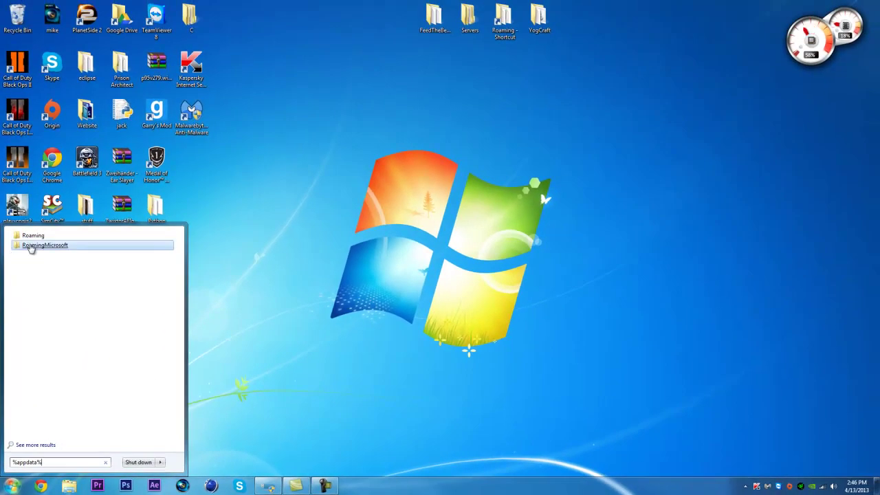
click(33, 236)
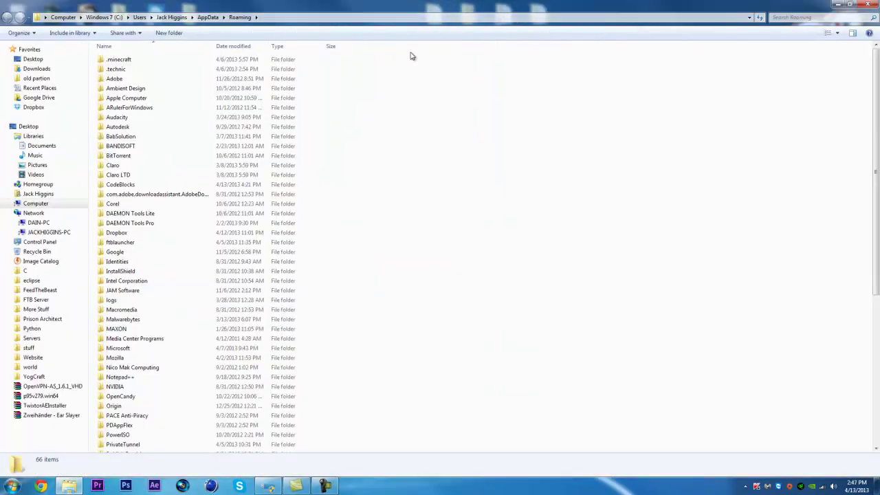
Step: Turn on 'Show hidden files, folders, and drives' in Folder Options and apply it
scroll(438, 114, down, 8)
scroll(452, 112, up, 8)
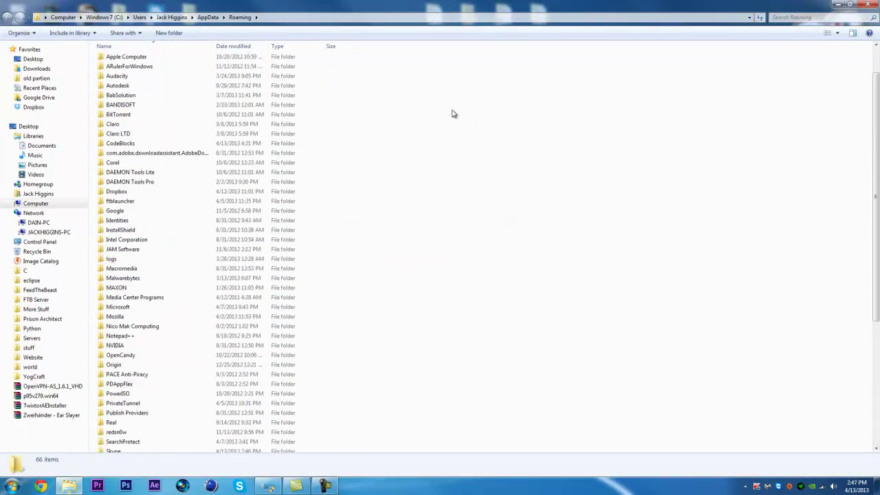
click(21, 33)
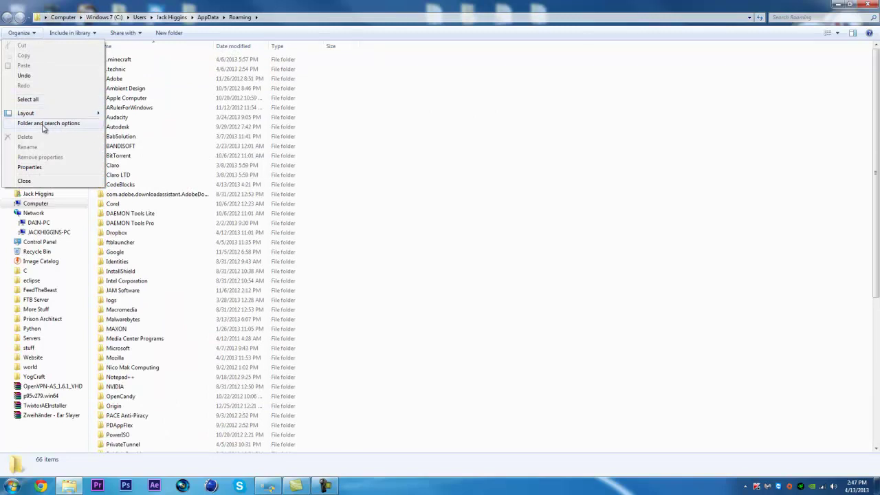
click(17, 126)
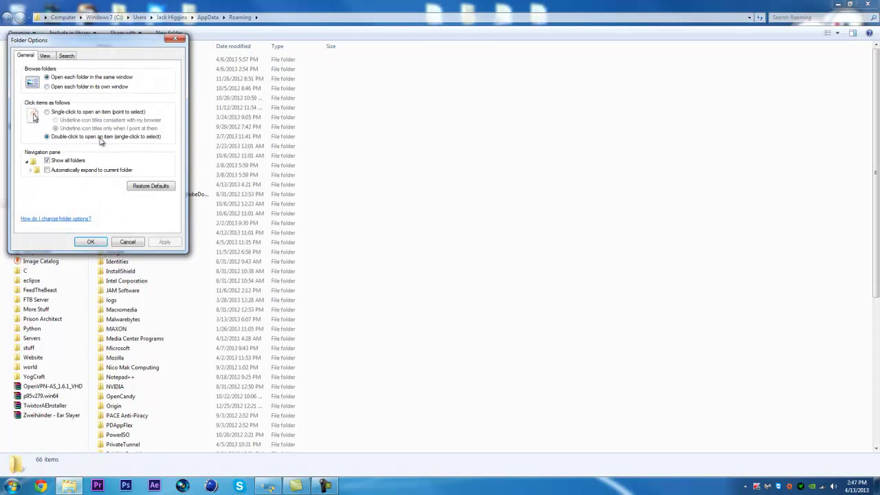
click(45, 58)
click(45, 184)
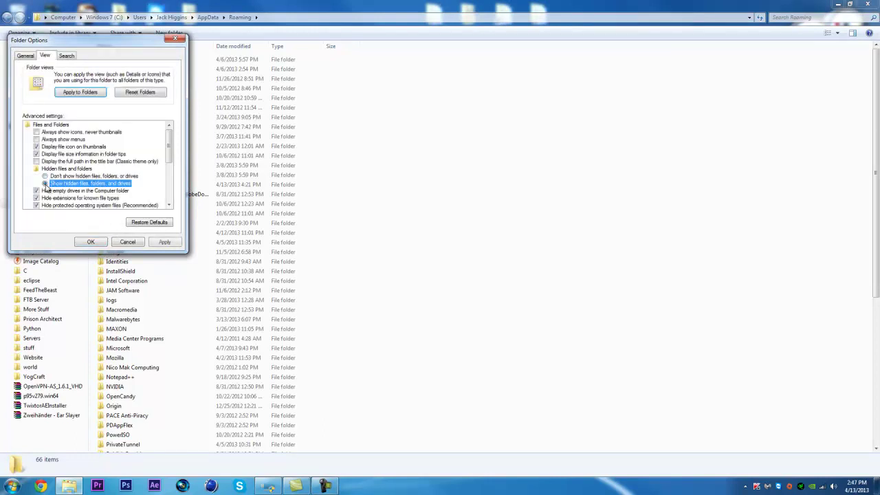
click(165, 242)
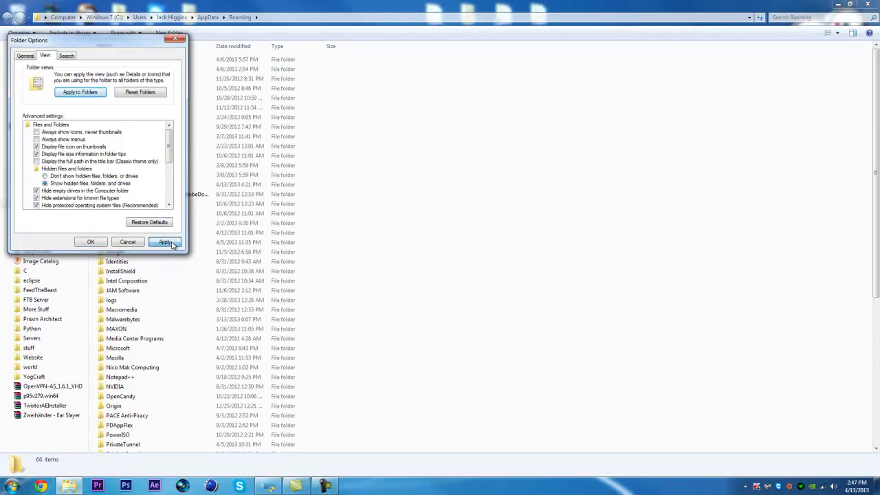
click(90, 242)
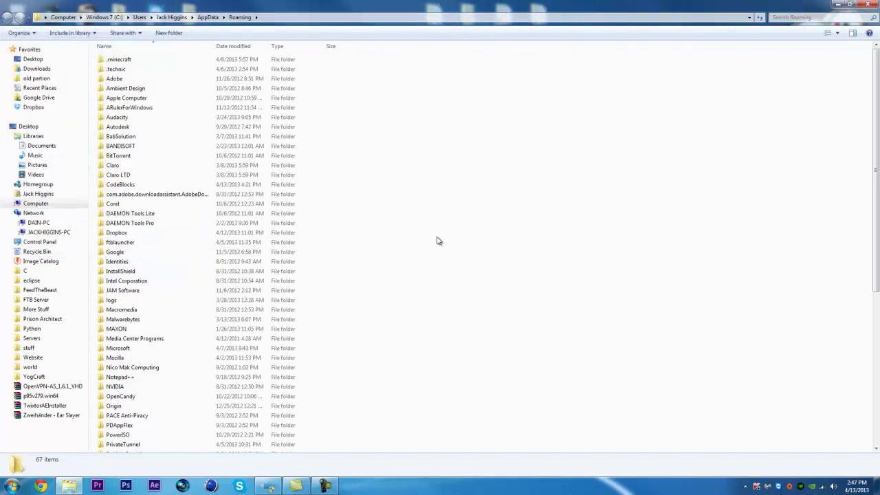
scroll(275, 238, down, 8)
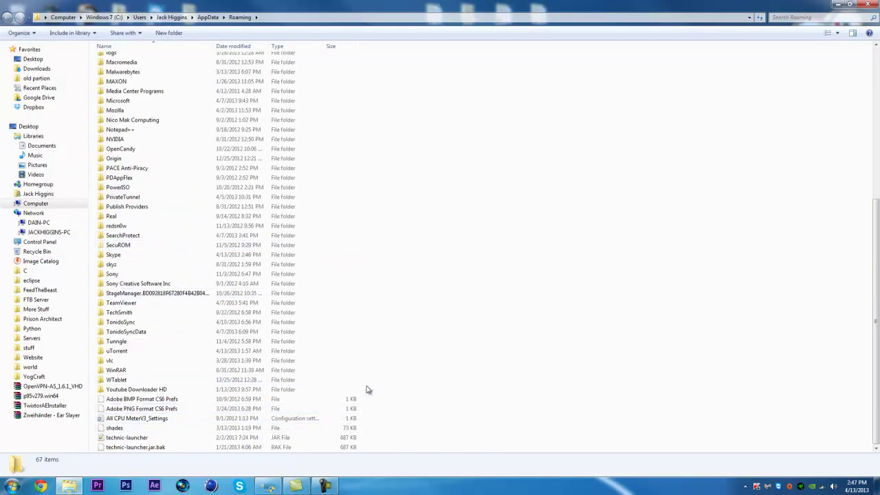
drag(399, 402, 239, 435)
drag(187, 423, 474, 395)
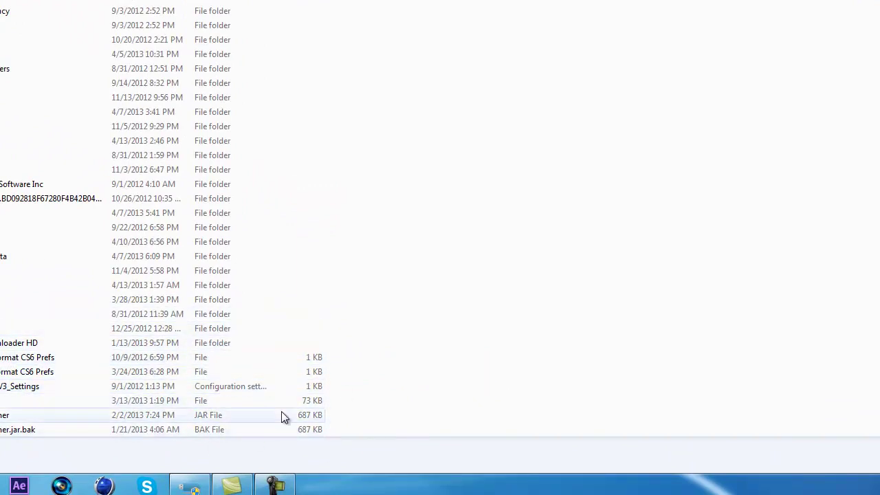
click(44, 387)
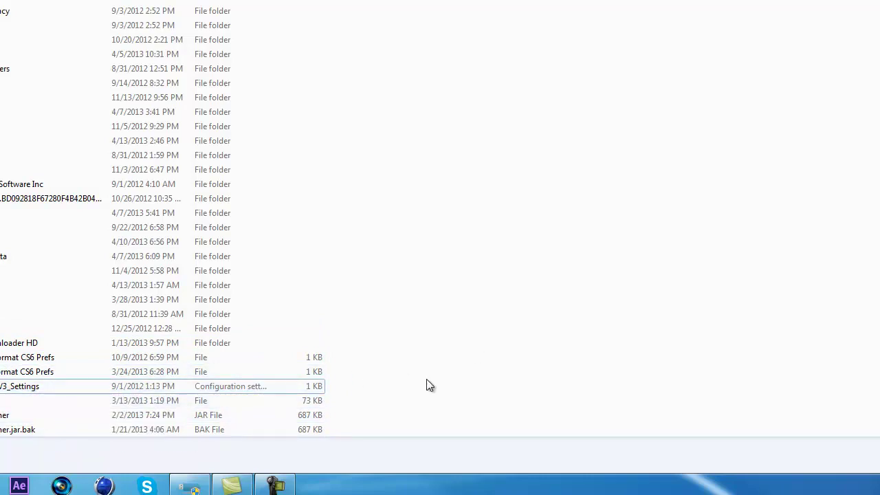
drag(407, 381, 168, 436)
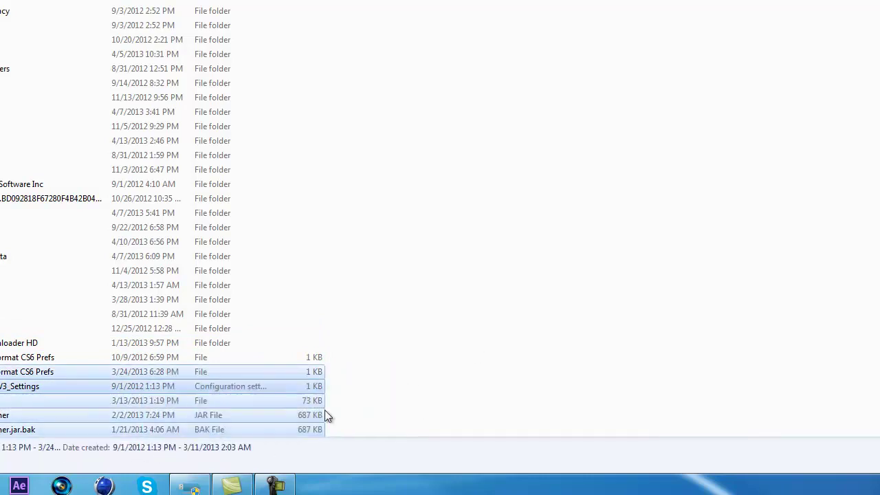
click(350, 416)
drag(389, 435, 85, 342)
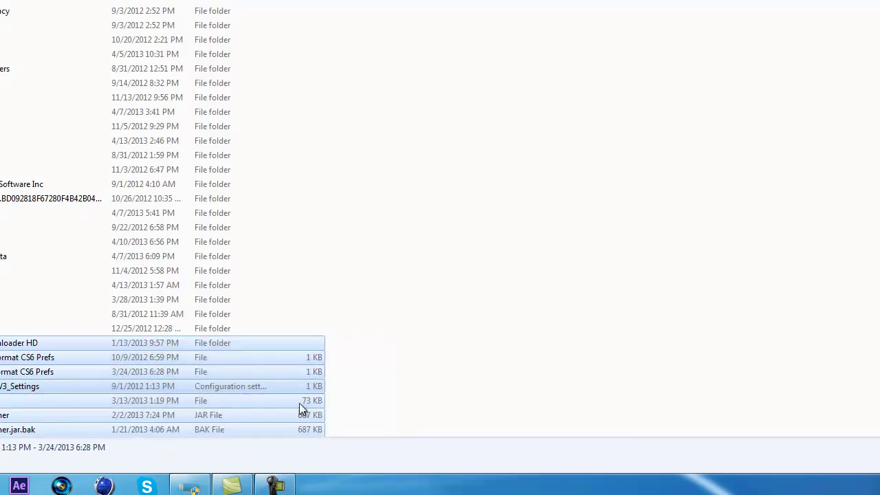
click(378, 374)
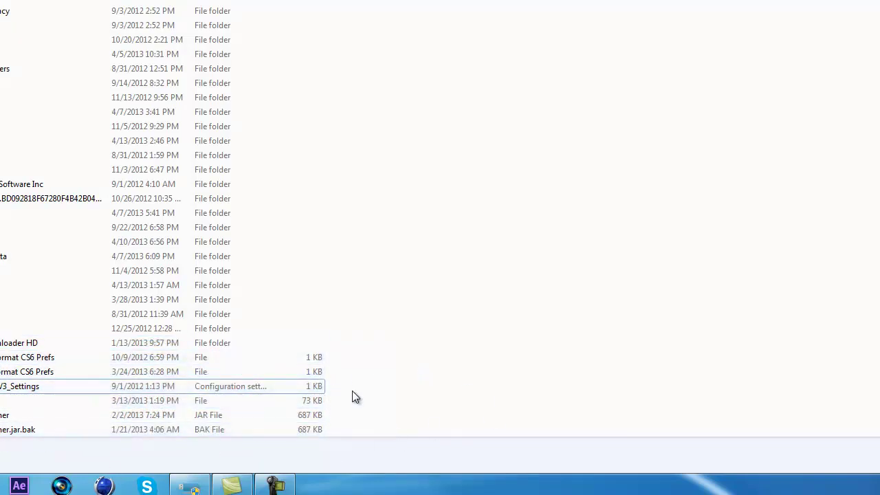
drag(340, 357, 343, 398)
mouse_move(349, 364)
mouse_down()
mouse_move(184, 437)
mouse_move(338, 358)
mouse_up()
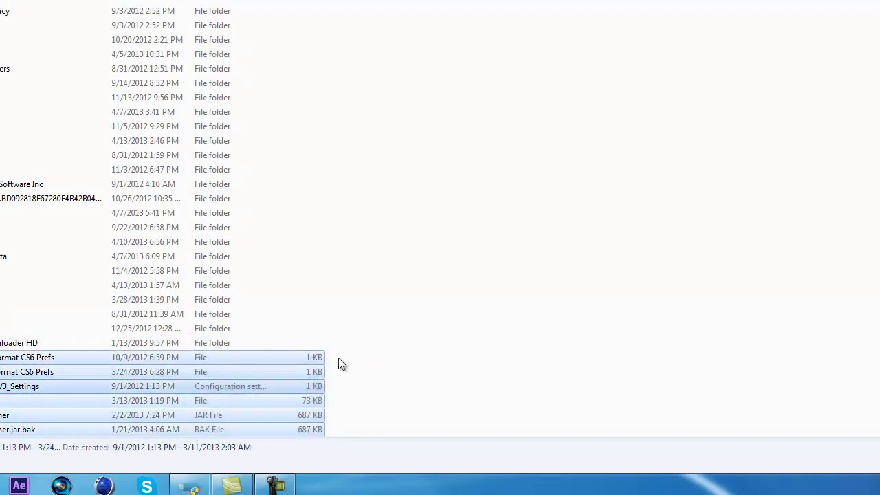
click(642, 61)
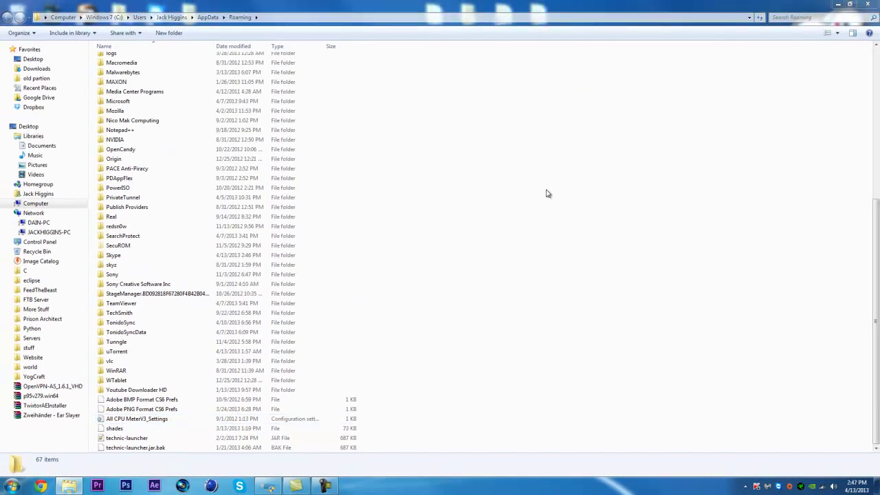
key(ctrl+shift+Escape)
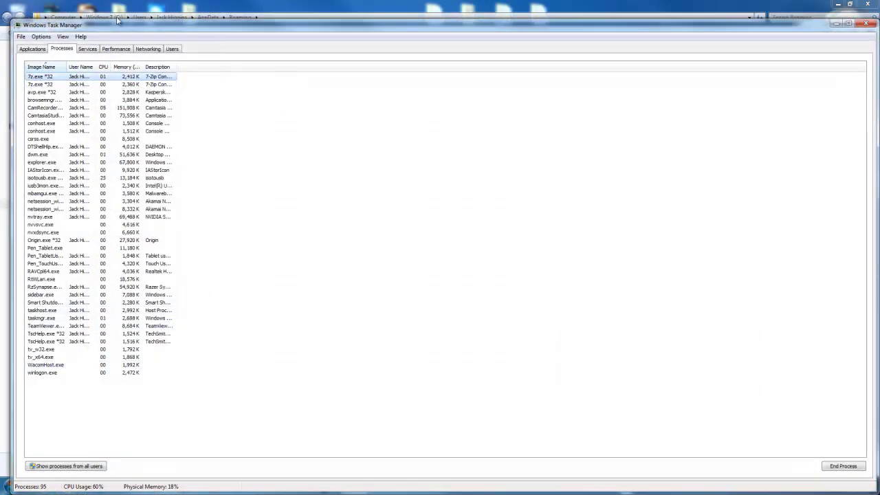
drag(118, 21, 435, 39)
click(141, 399)
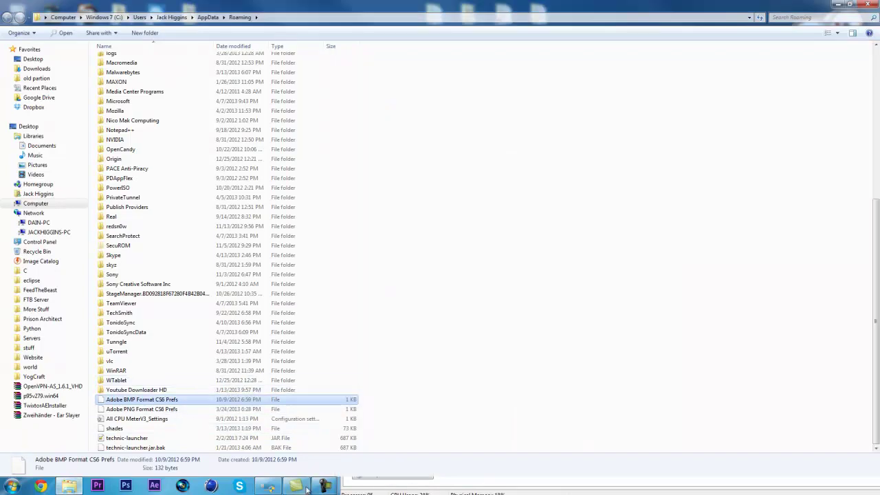
click(267, 485)
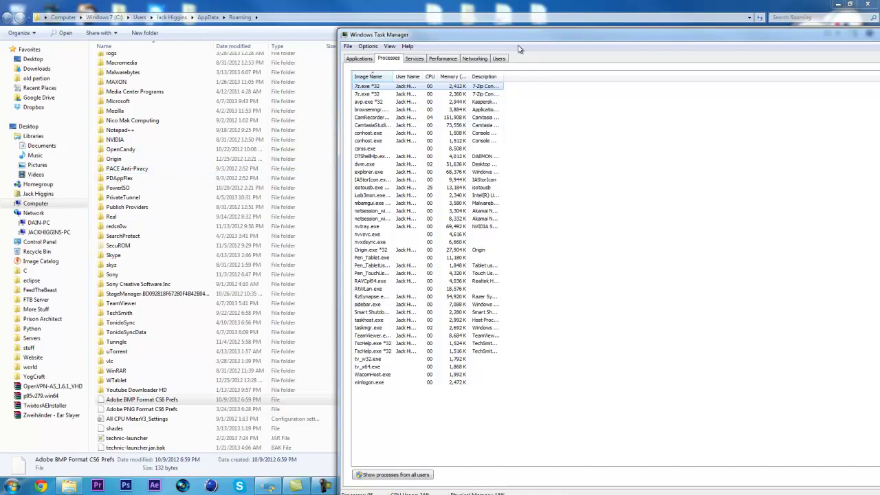
drag(512, 36, 409, 7)
click(335, 199)
double_click(811, 14)
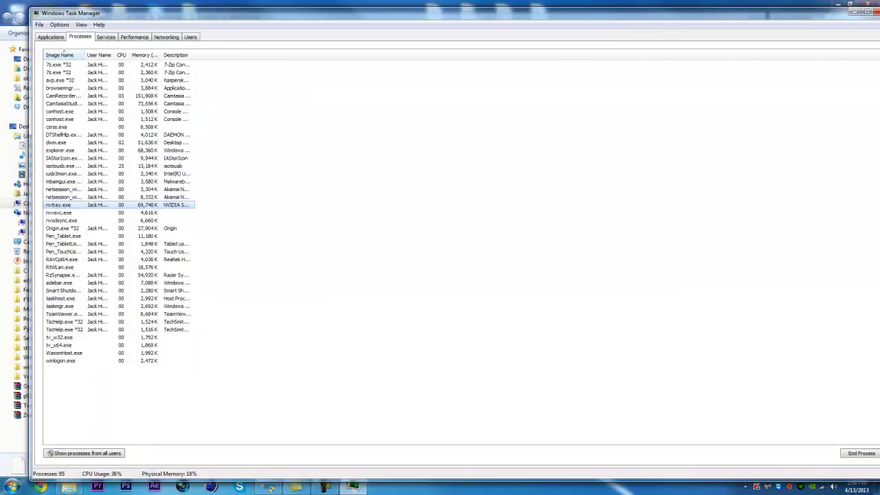
key(alt+F4)
Step: Inspect the contents of the suspicious skyz folder in Roaming
scroll(216, 171, up, 4)
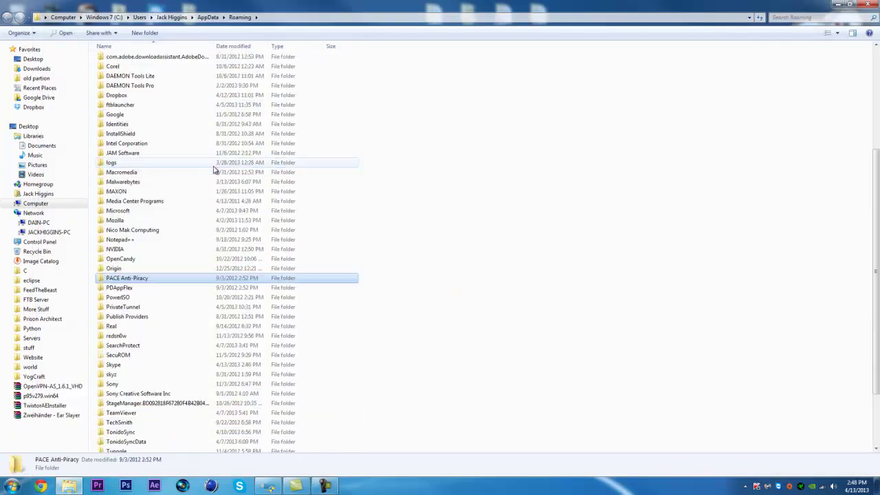
click(110, 278)
click(137, 375)
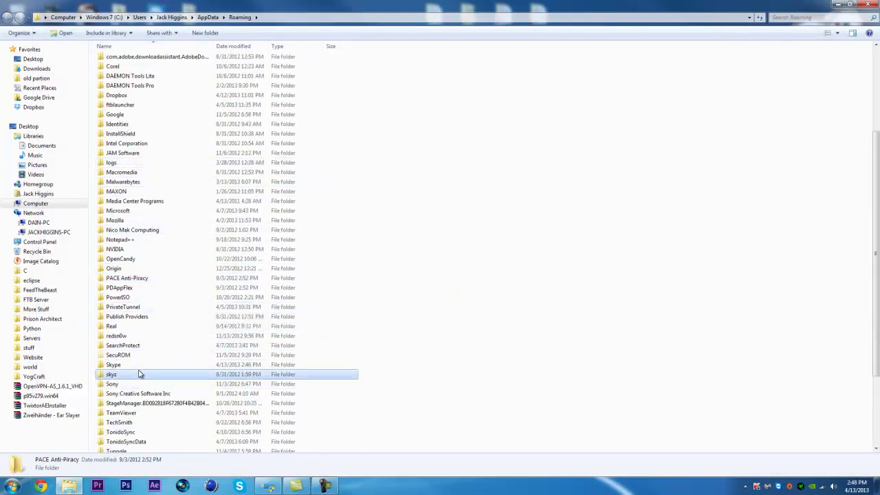
double_click(122, 376)
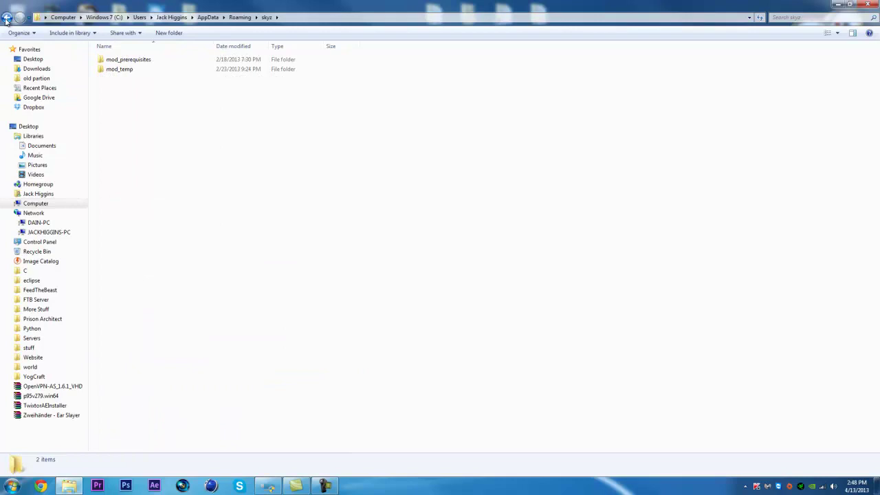
click(7, 18)
Step: Delete the skyz folder to the Recycle Bin and glance inside the Skype folder
scroll(127, 439, down, 2)
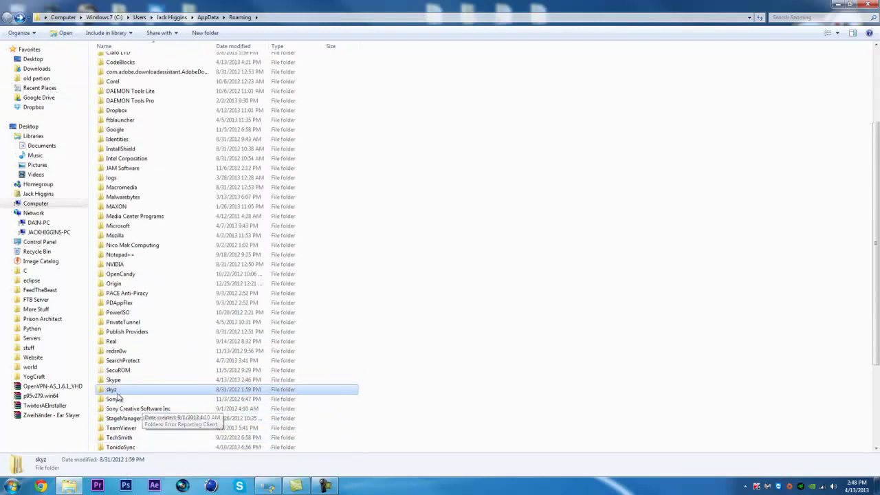
key(Delete)
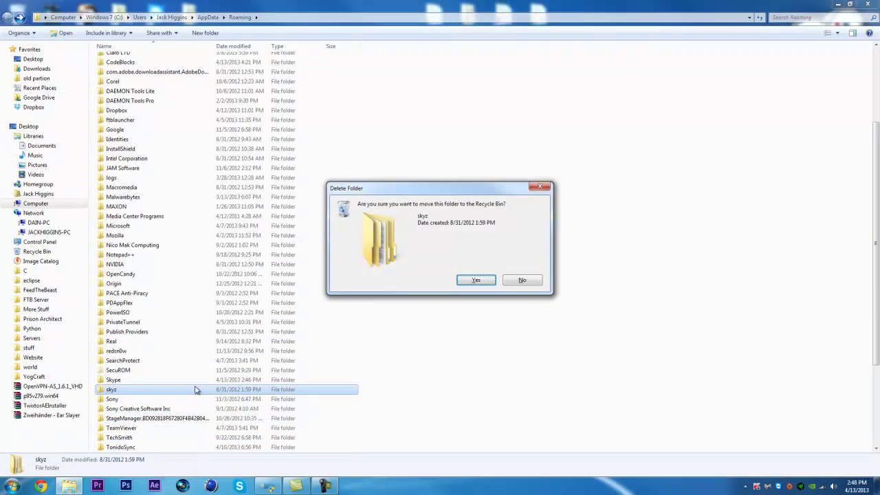
key(Return)
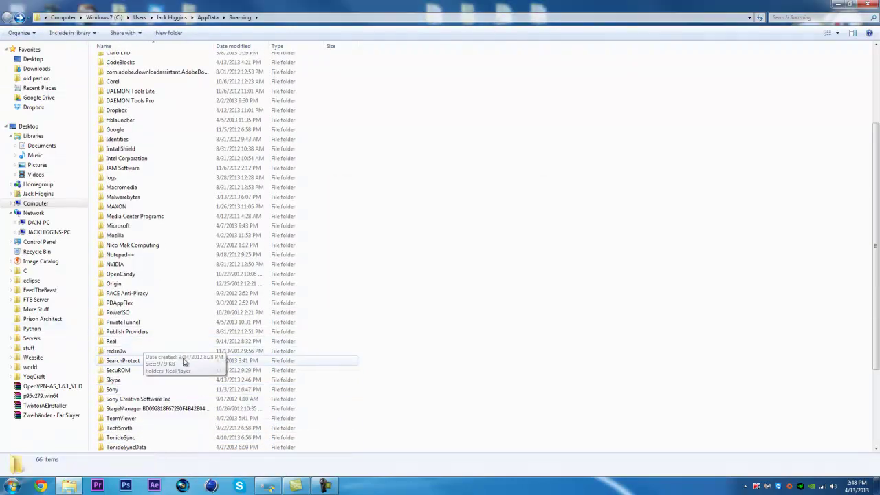
double_click(146, 380)
click(7, 17)
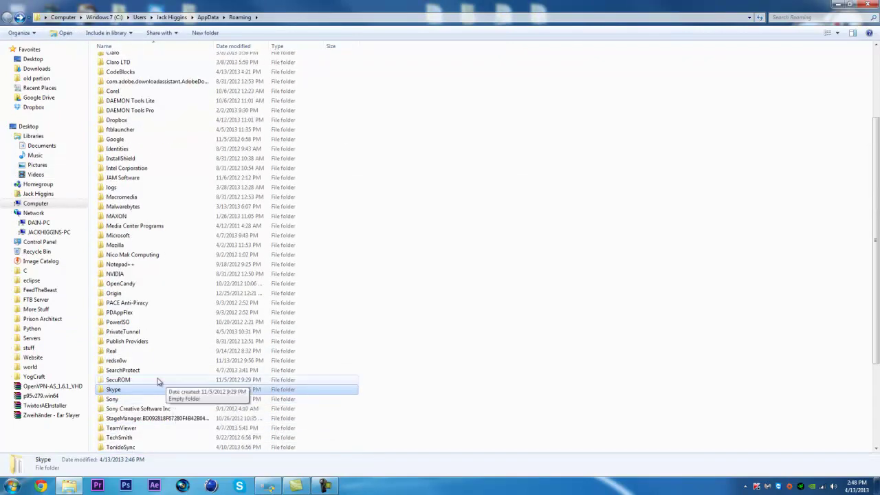
Step: Locate and open the Skype folder inside Roaming
double_click(135, 391)
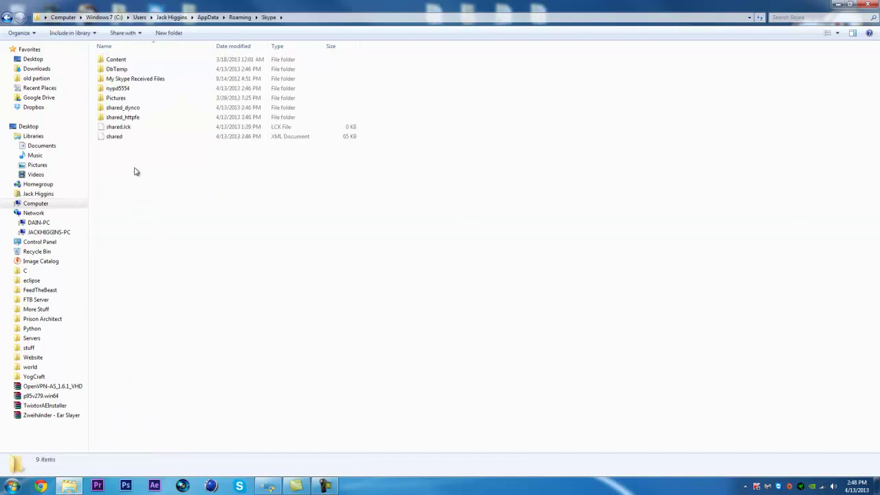
click(5, 18)
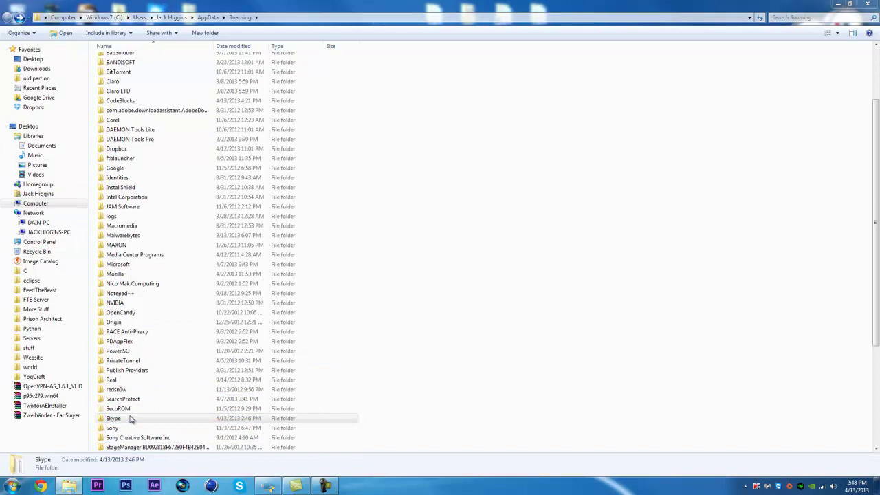
click(130, 419)
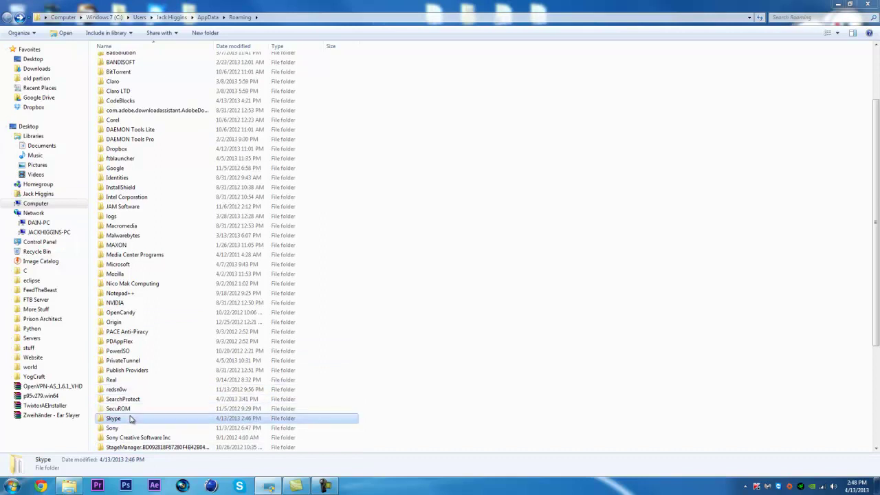
click(393, 427)
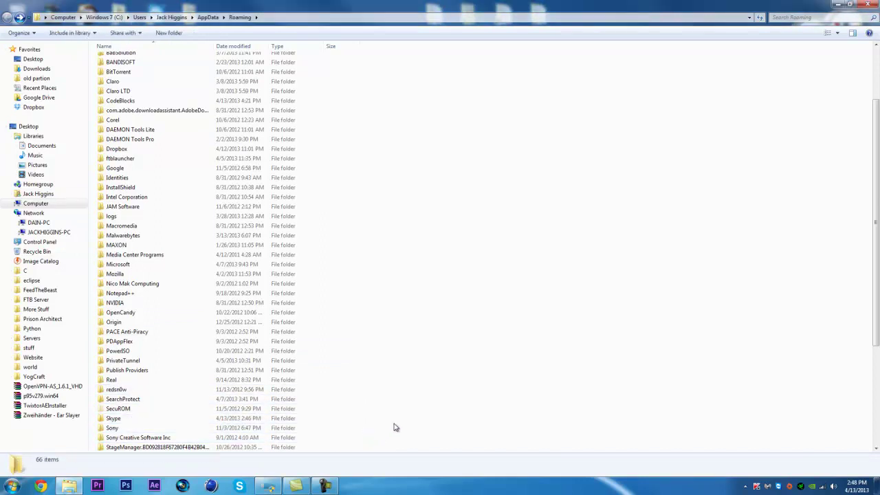
click(275, 420)
ctrl+click(269, 422)
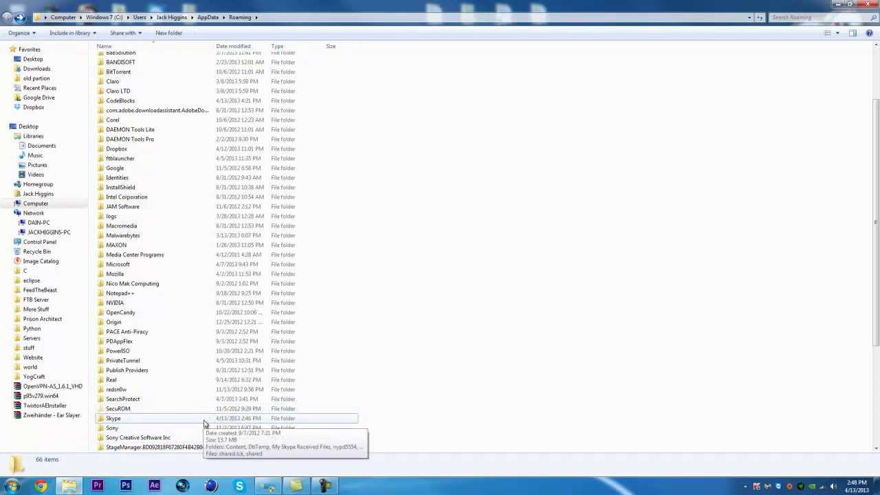
double_click(234, 419)
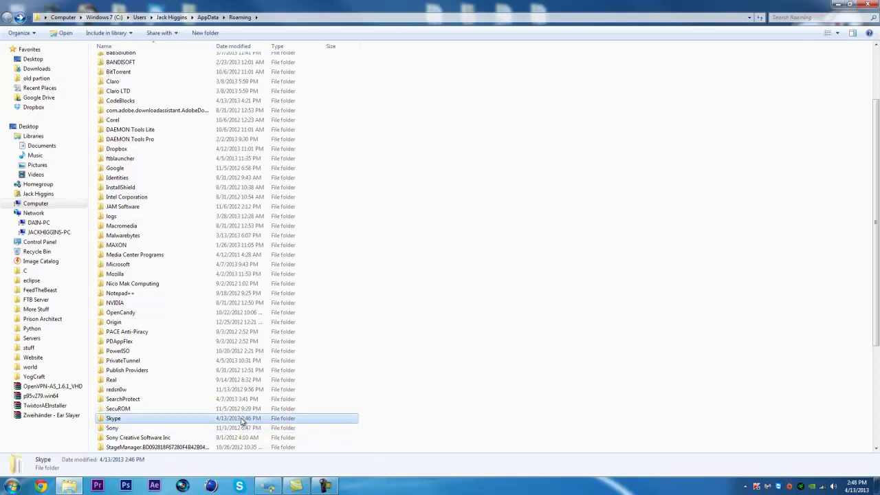
Step: Delete the four shared items, shared_dynco through shared, leaving five folders
drag(135, 174, 121, 114)
key(Delete)
key(Return)
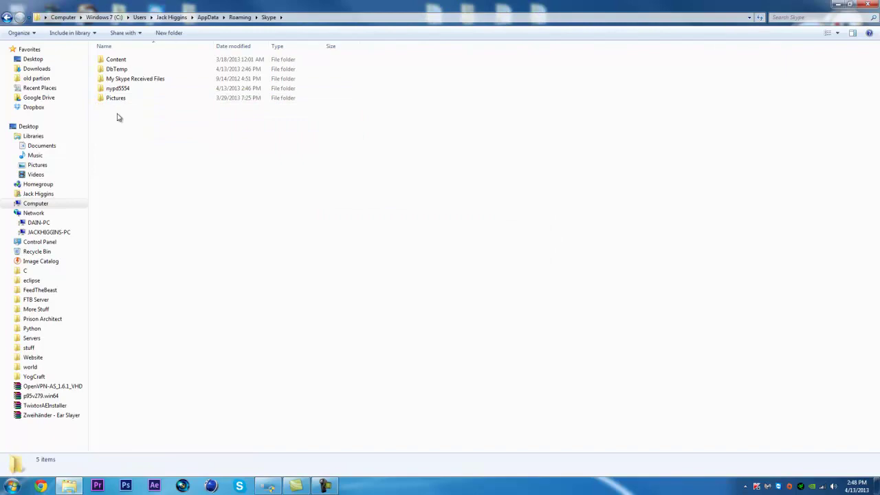
Step: Close the Skype folder, permanently empty the Recycle Bin, and close it
click(867, 5)
double_click(15, 17)
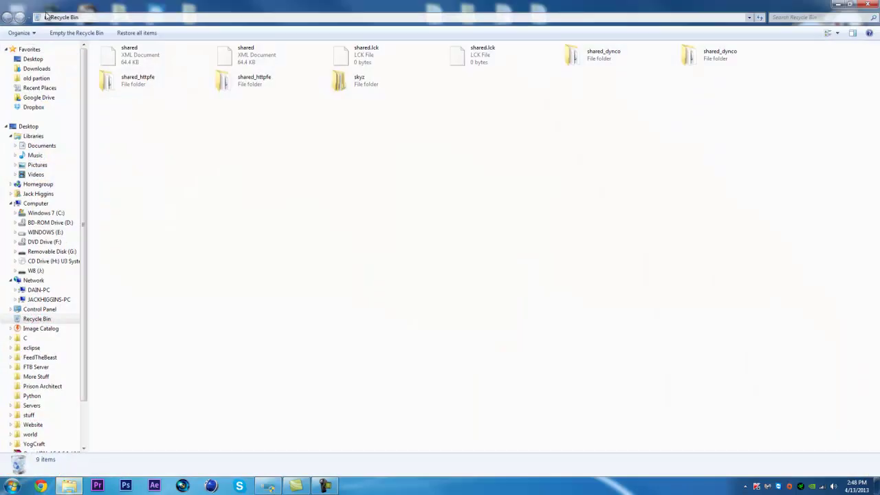
click(76, 33)
click(467, 251)
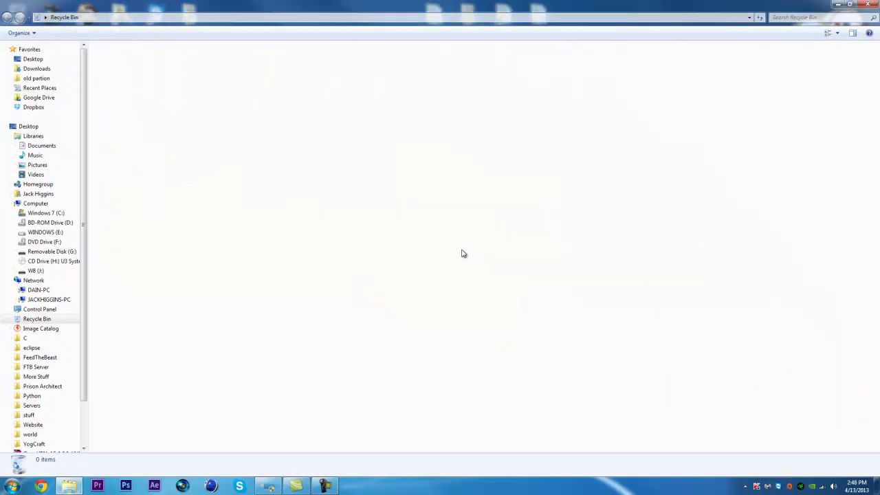
click(872, 4)
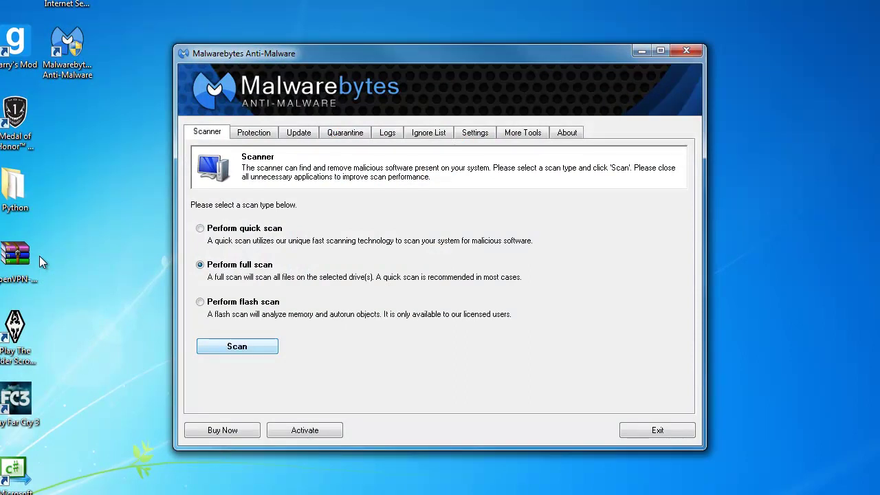
Step: Bring up the full-scan drive selection, then dismiss it and close Malwarebytes
key(Return)
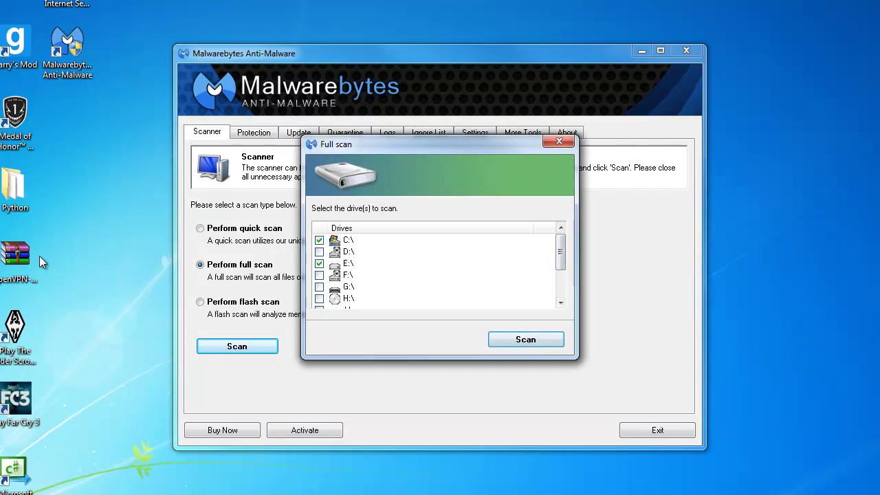
key(Escape)
key(alt+F4)
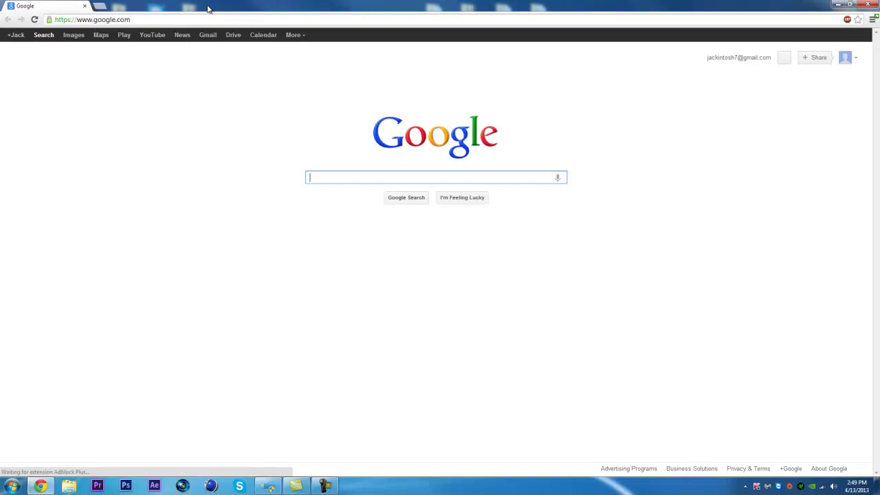
Step: Google 'skype' and open the official Download Skype page on skype.com
text(skyp)
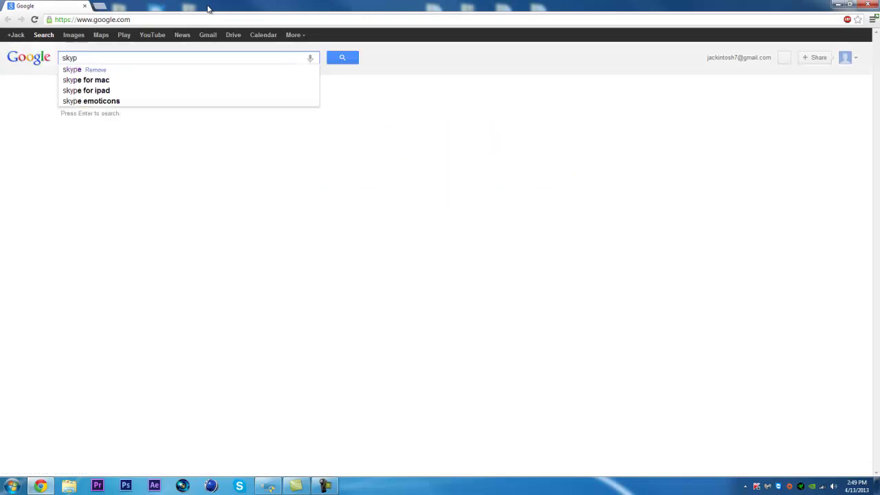
text(e)
key(Return)
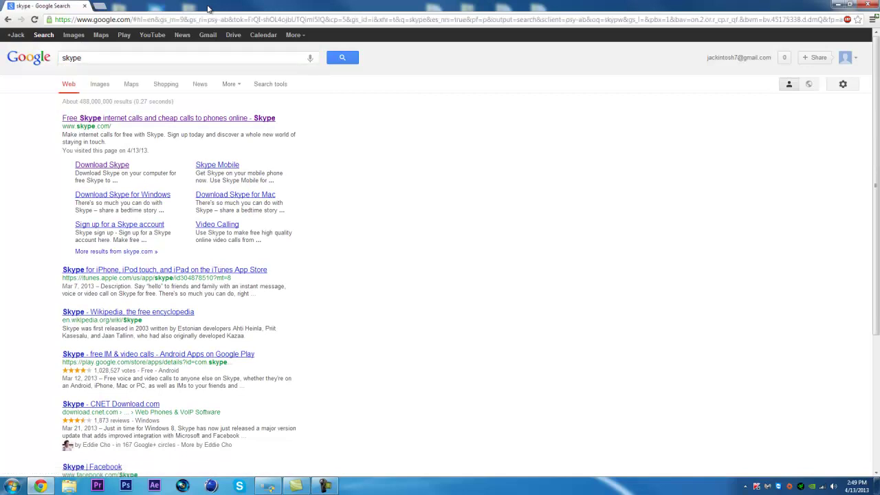
click(85, 166)
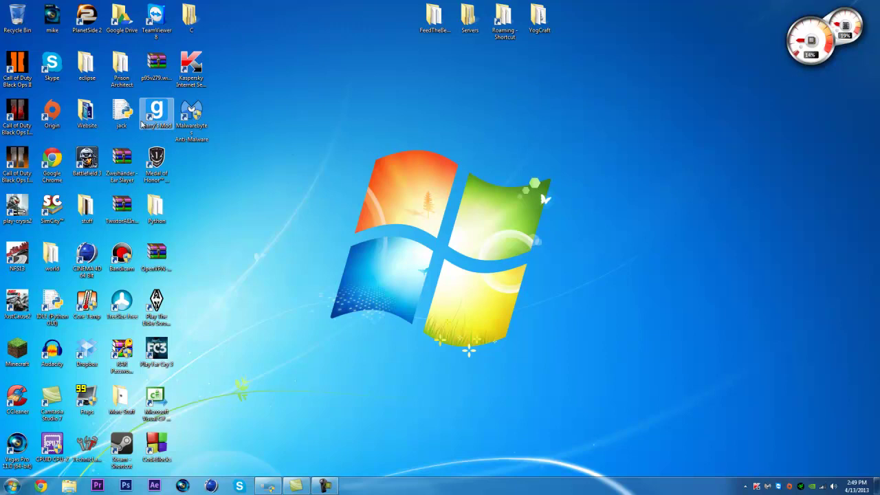
Step: Try rubber-band selections on the desktop and dismiss a stray 'tesarf' Start menu search
drag(248, 0, 359, 477)
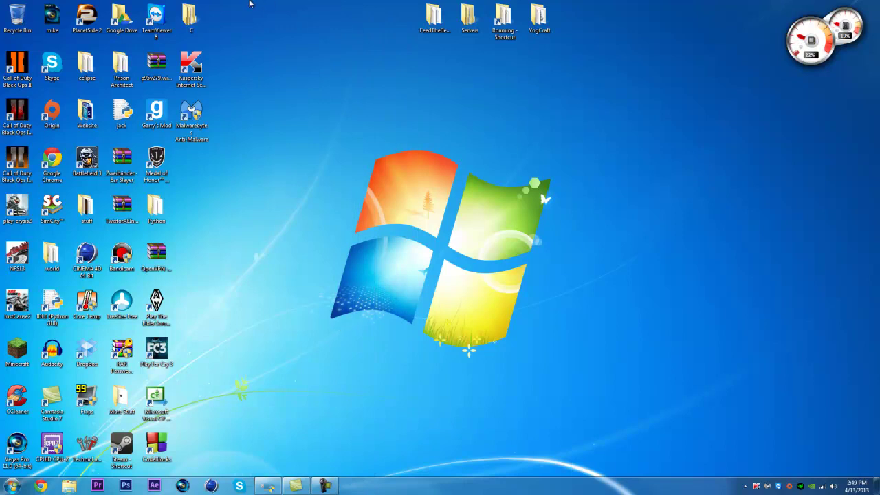
drag(249, 4, 377, 481)
click(12, 490)
text(tesarf)
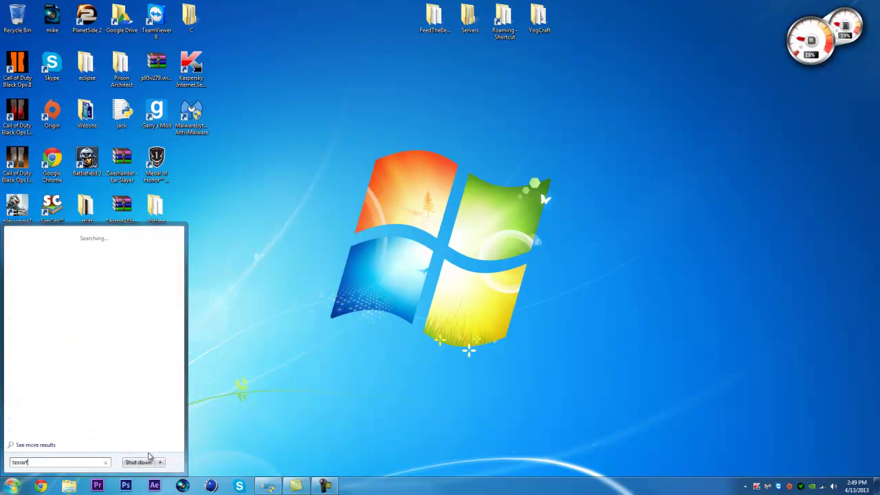
click(329, 364)
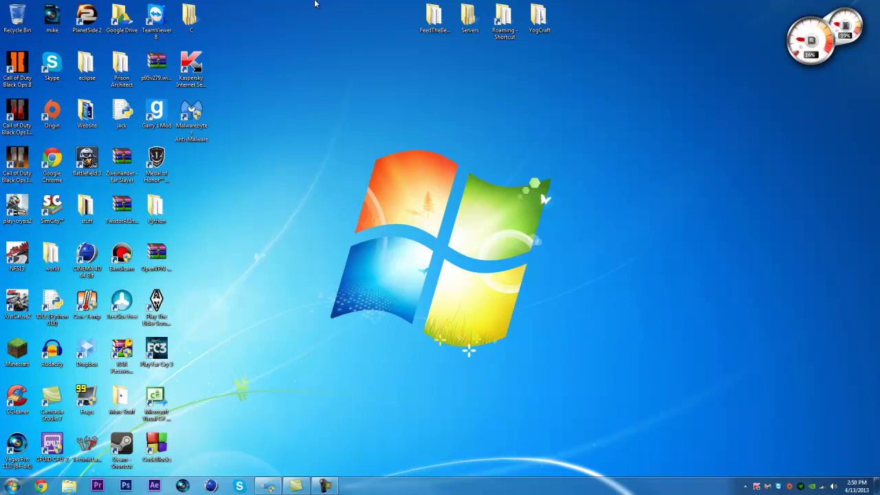
Step: Select FeedTheBeast, Servers, Roaming - Shortcut and YogCraft and drag them further left
drag(601, 2, 345, 28)
drag(624, 20, 374, 26)
click(414, 113)
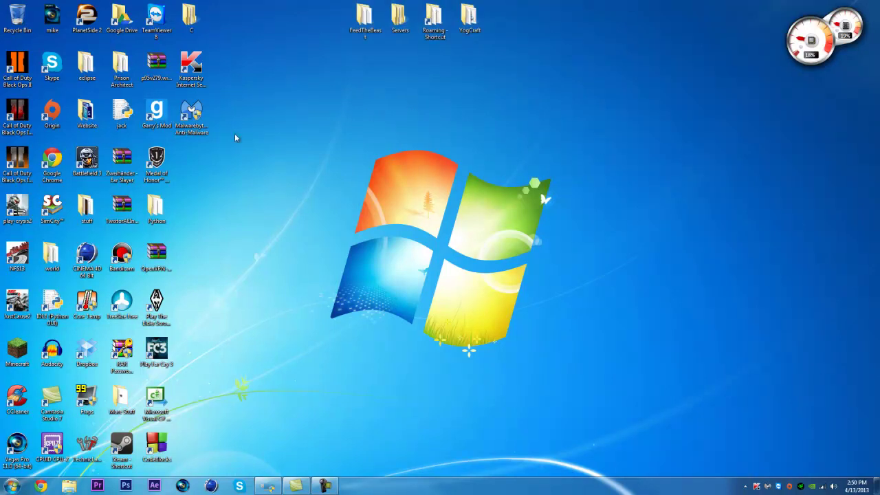